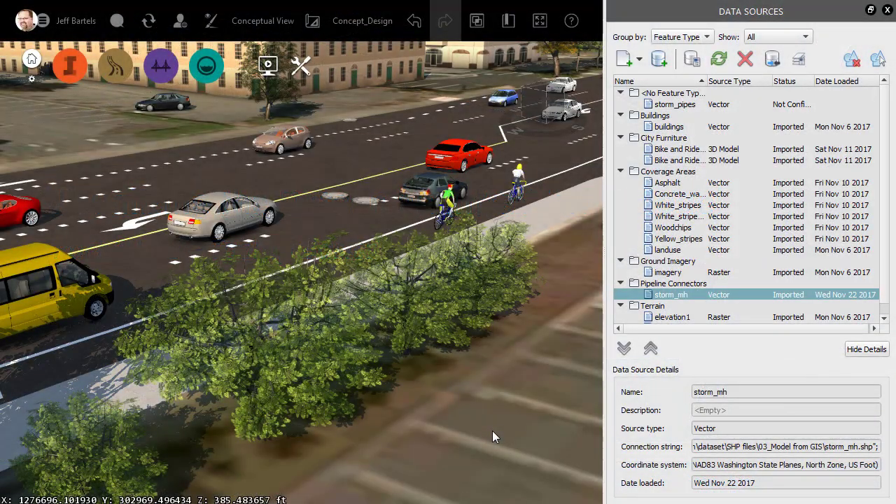
# - Orbit the view below street level to reveal the storm_mh manhole cylinders
pyautogui.moveTo(488, 427); pyautogui.dragTo(493, 397, button='middle')
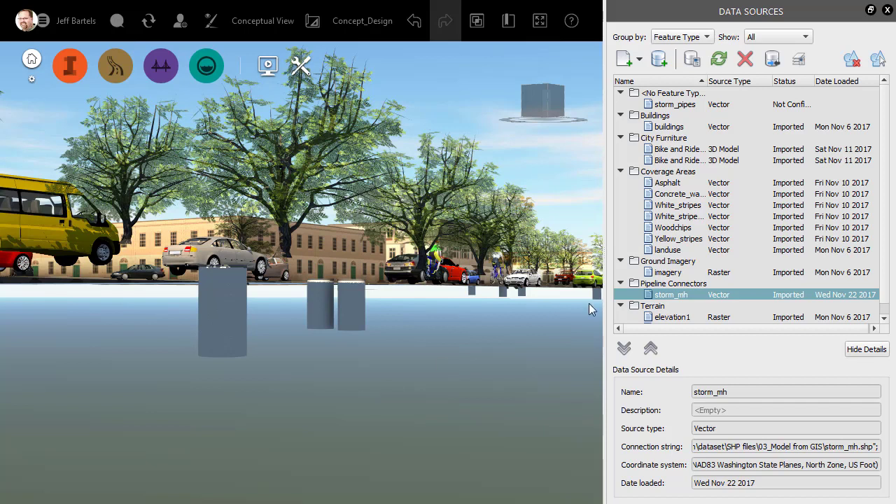
# - Give the storm_mh source an HTML tooltip reading 'Concrete structure' and refresh the manholes
pyautogui.doubleClick(650, 293)
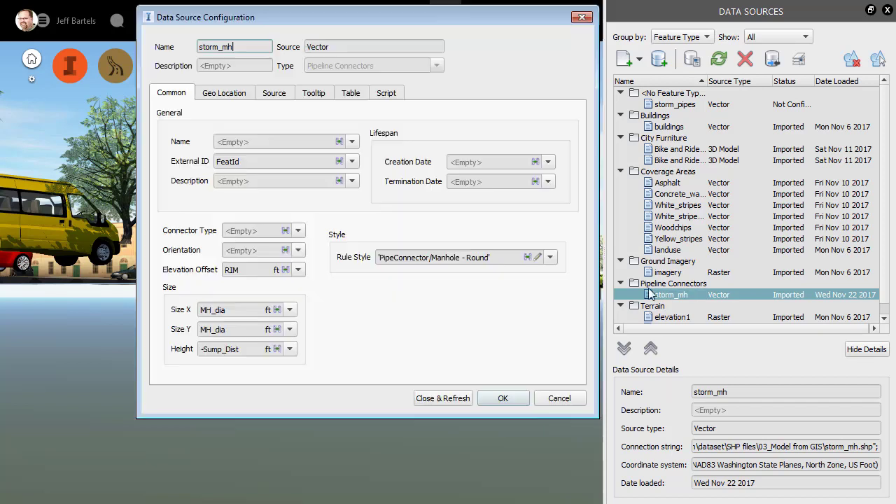
pyautogui.click(315, 99)
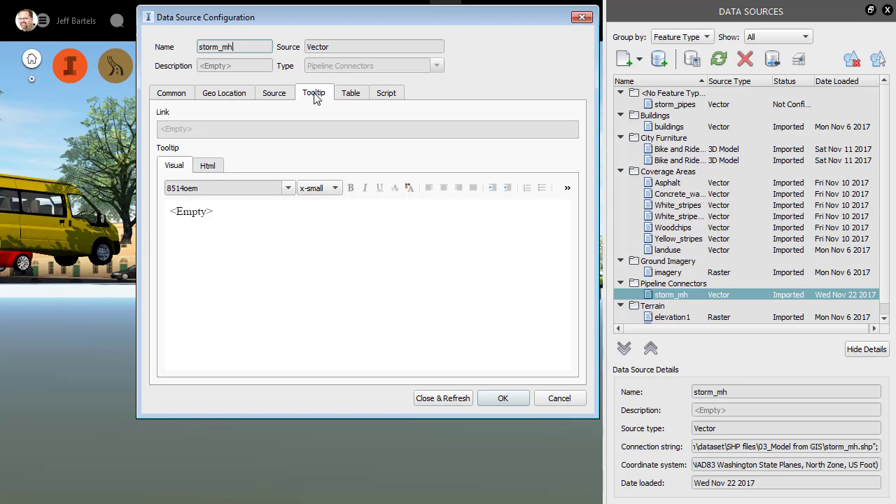
pyautogui.click(210, 166)
pyautogui.click(191, 213)
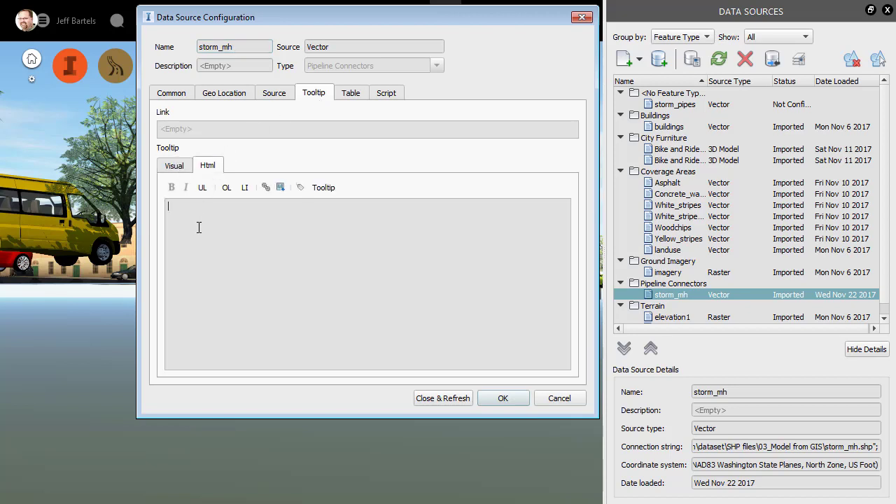
pyautogui.write('Concrete structure')
pyautogui.click(423, 399)
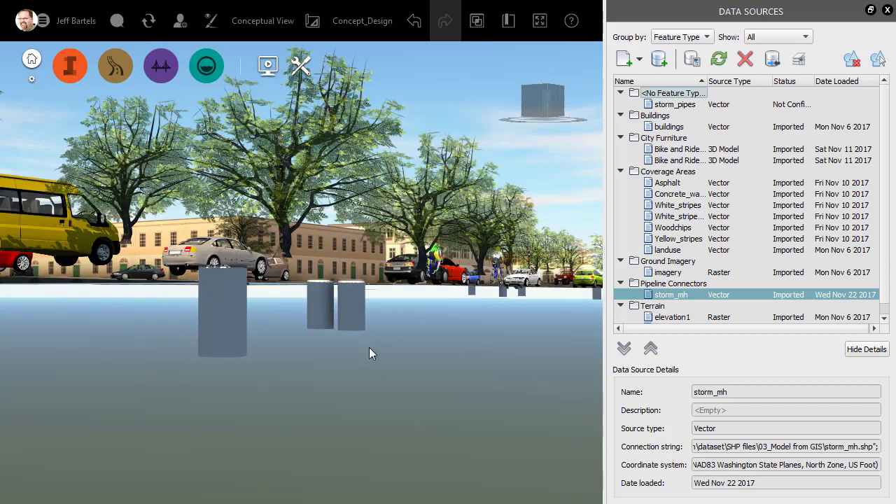
pyautogui.moveTo(351, 310)
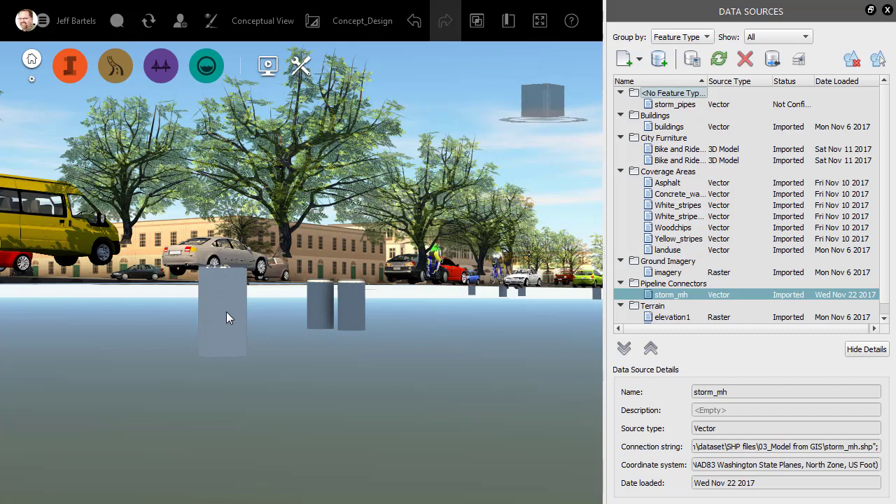
pyautogui.moveTo(226, 311)
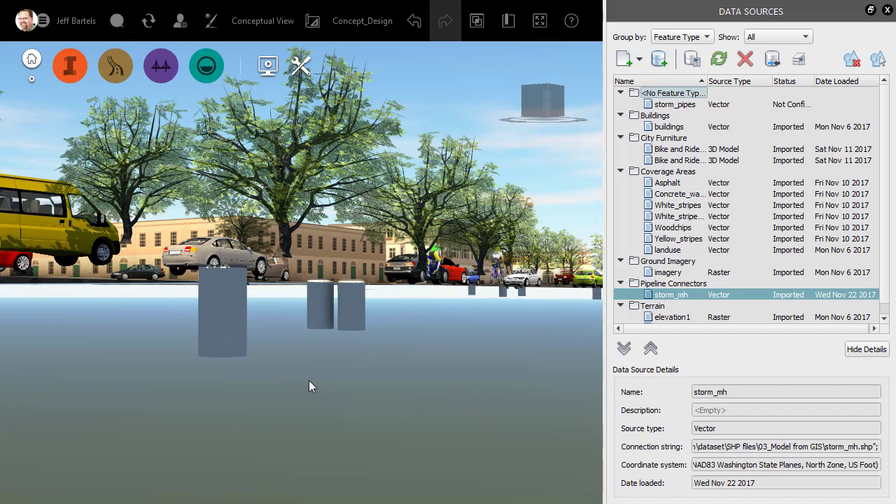
# - Select the left manhole cylinder and open its Properties
pyautogui.click(222, 324)
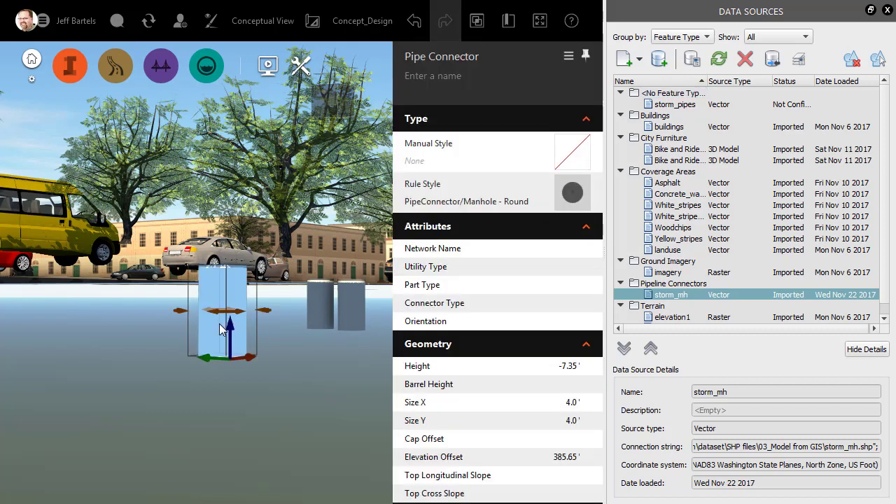
pyautogui.rightClick(219, 323)
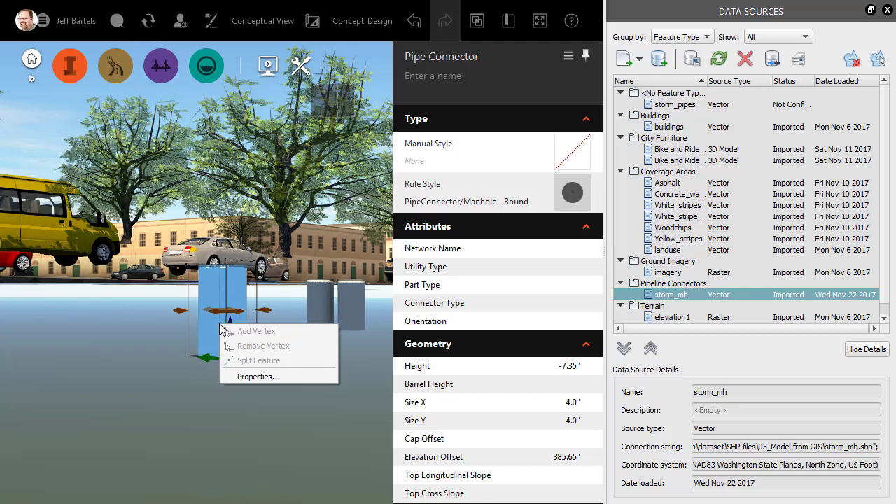
pyautogui.click(239, 376)
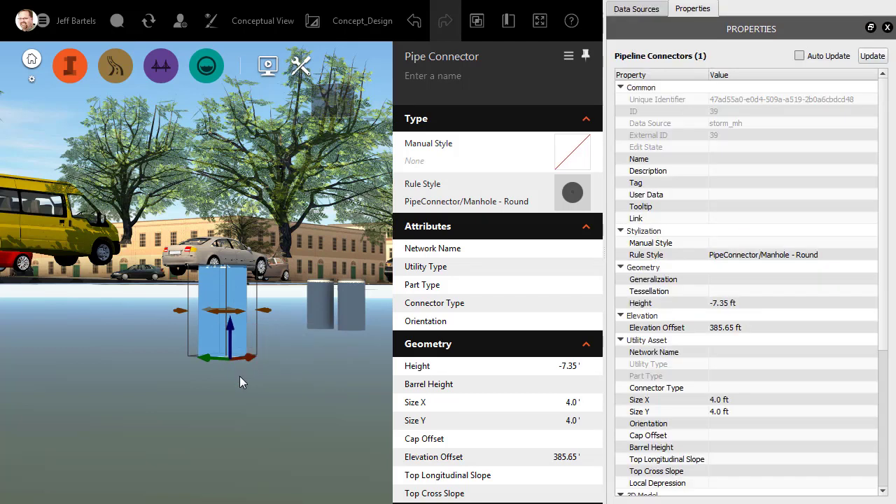
# - Set the manhole's Tooltip property to 'Inlet' and close the Properties panel
pyautogui.click(730, 206)
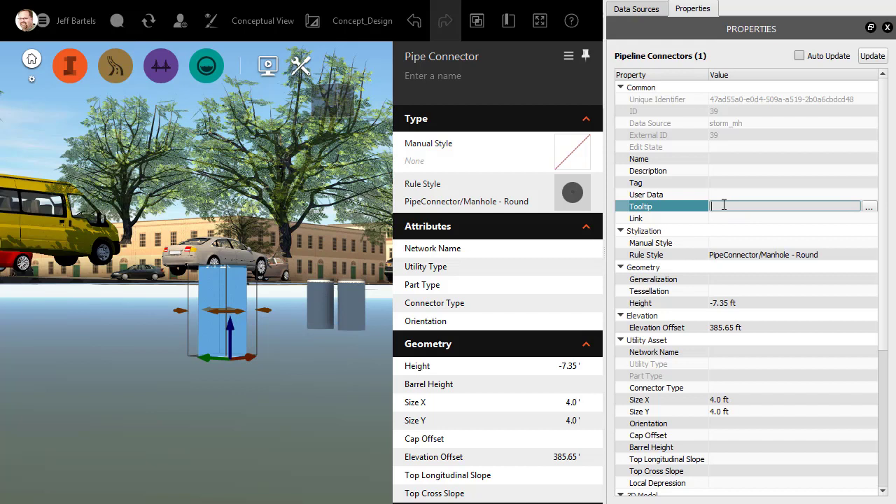
pyautogui.click(868, 207)
pyautogui.click(280, 114)
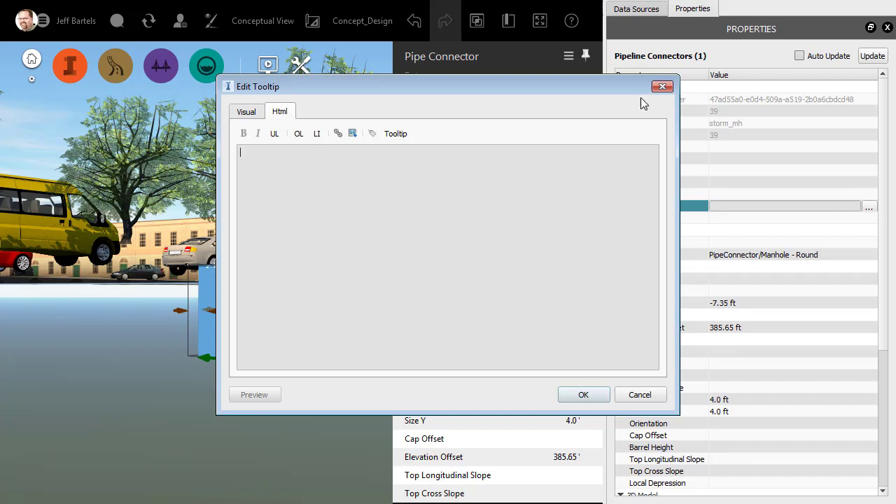
pyautogui.click(662, 88)
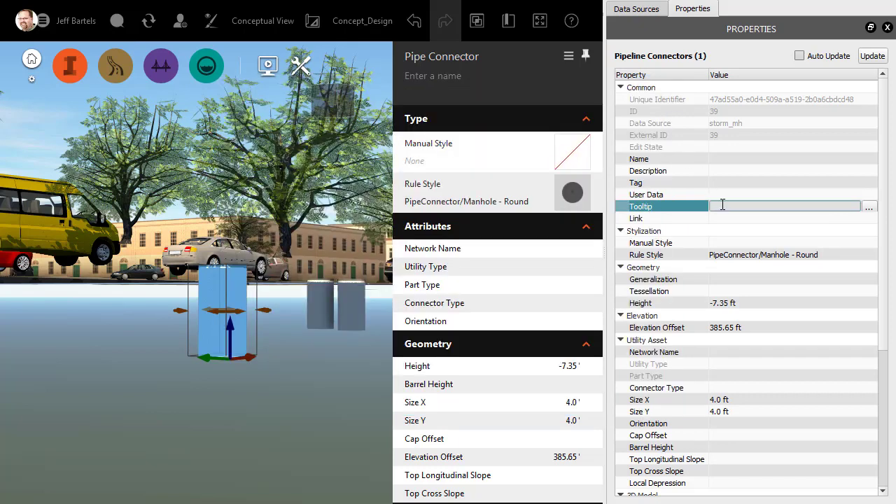
pyautogui.write('Inlet')
pyautogui.press('Return')
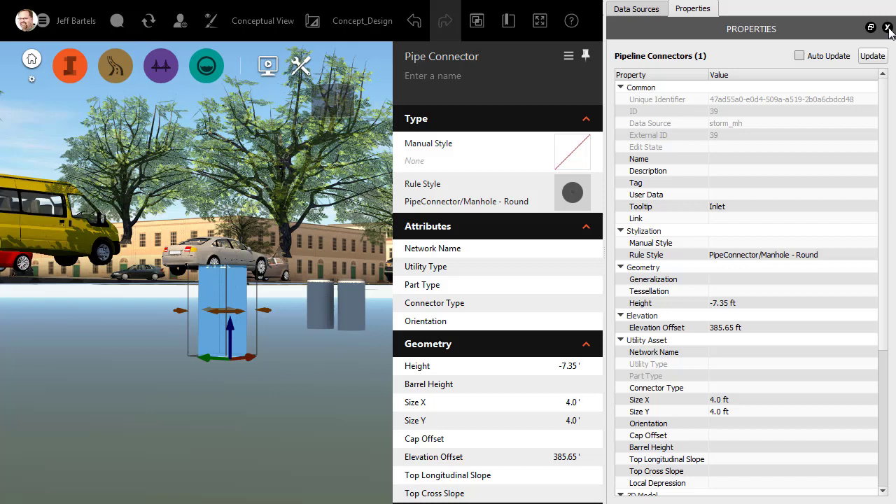
pyautogui.click(888, 28)
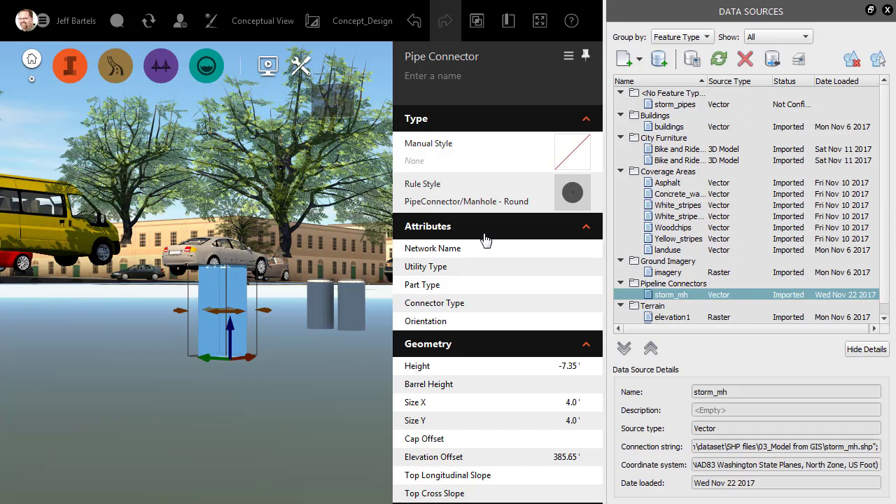
# - Deselect the manhole and check that the left cylinder's tooltip reads 'Inlet'
pyautogui.click(305, 396)
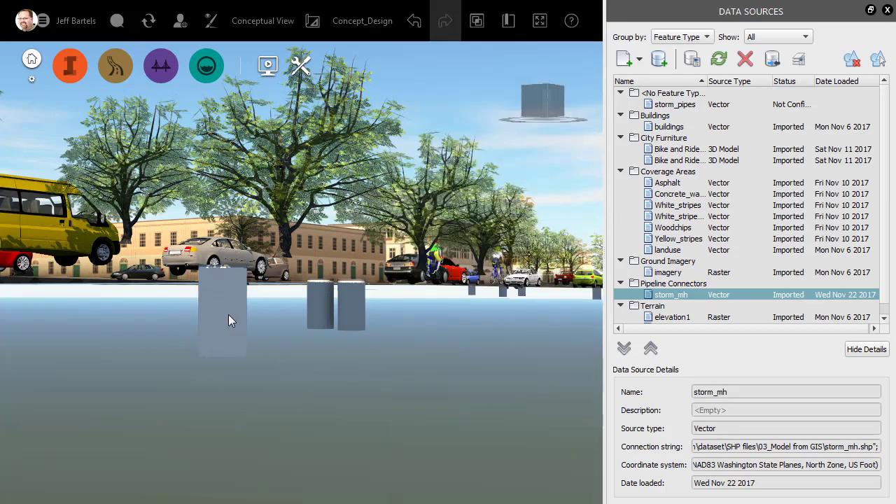
pyautogui.moveTo(229, 315)
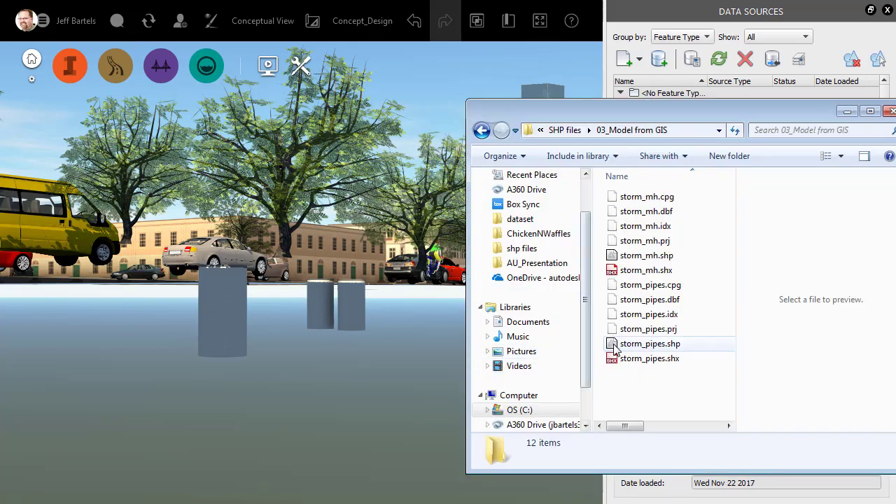
# - Drag storm_pipes.shp from the file browser into the InfraWorks 3-D view
pyautogui.click(649, 344)
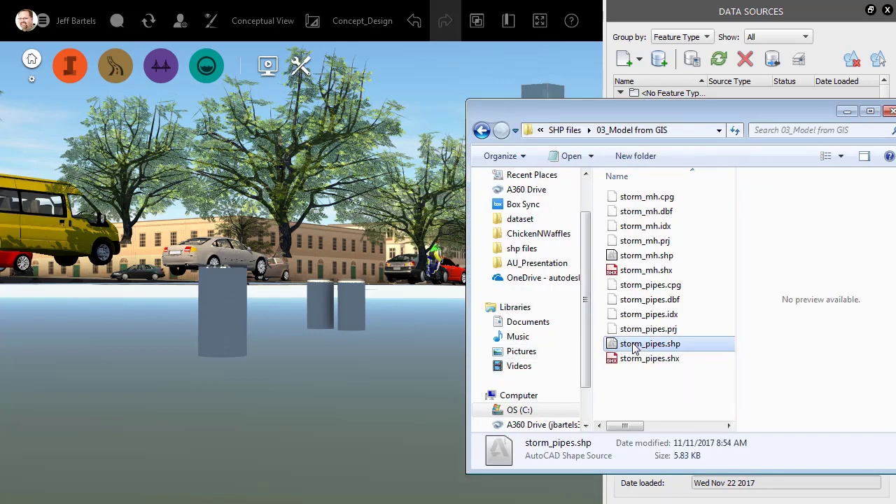
pyautogui.moveTo(628, 348); pyautogui.dragTo(282, 412)
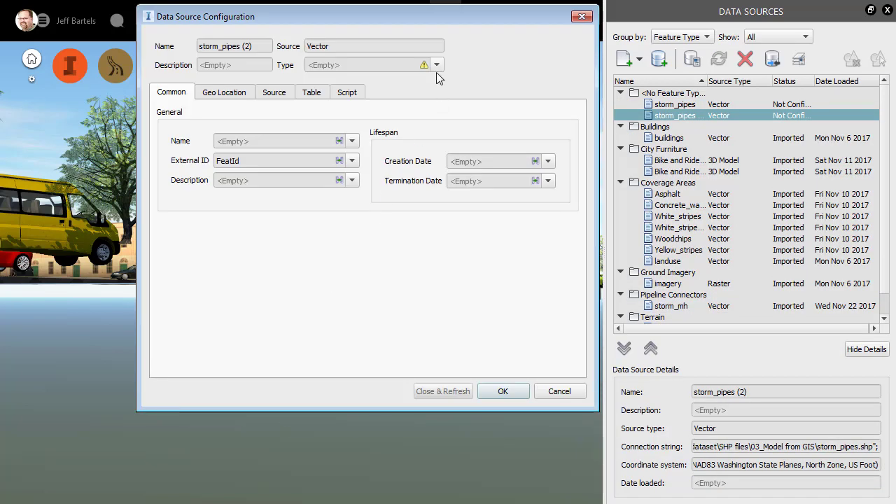
# - Classify storm_pipes as Pipelines with elevations from INV_UP to INV_DOWN
pyautogui.click(437, 65)
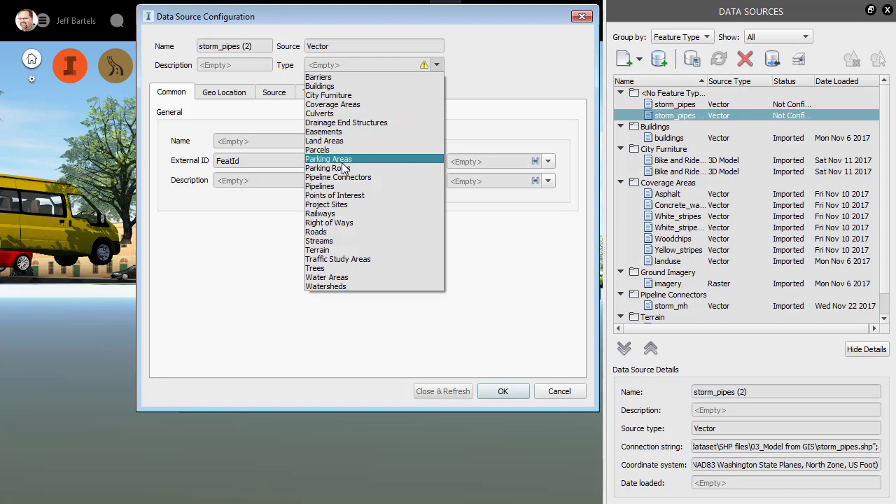
pyautogui.click(338, 186)
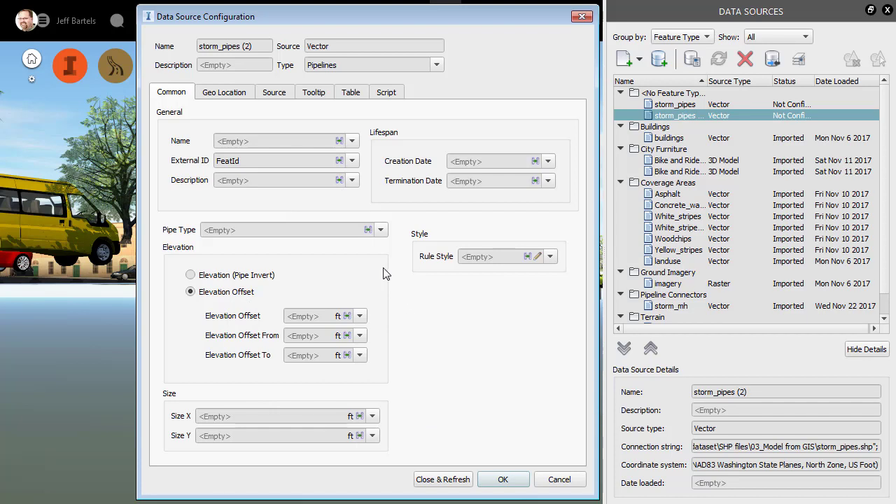
pyautogui.click(190, 276)
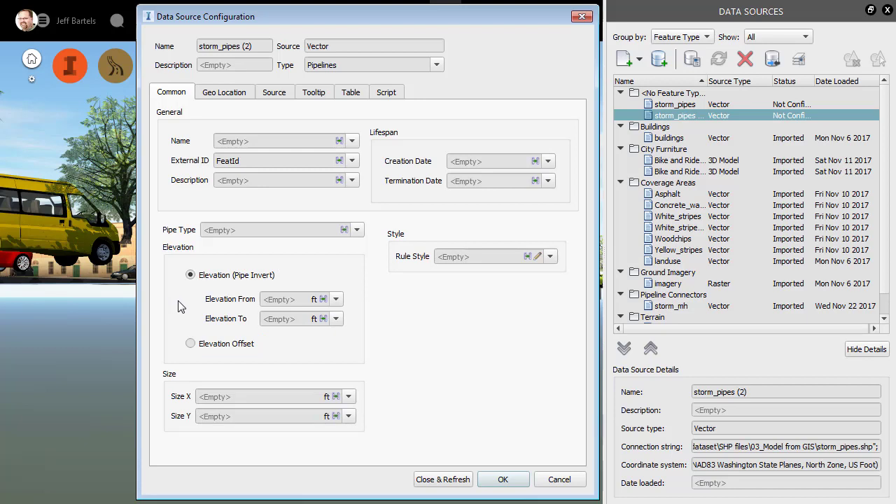
pyautogui.click(337, 299)
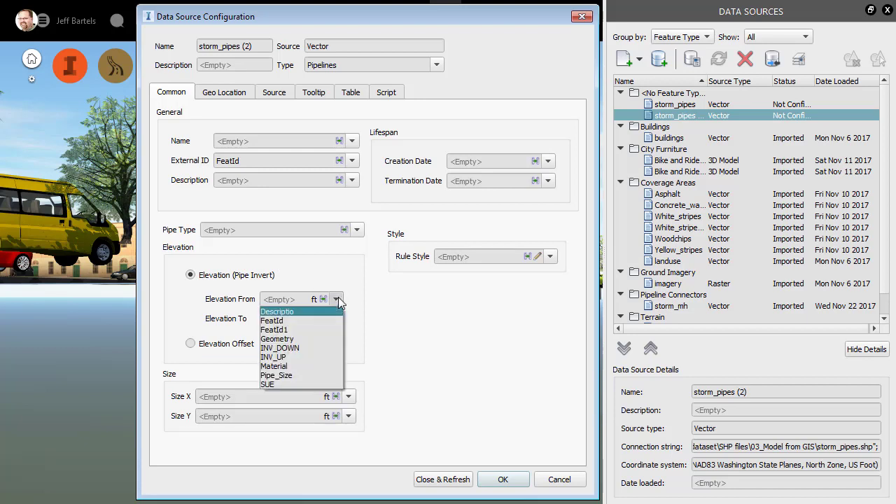
pyautogui.click(303, 357)
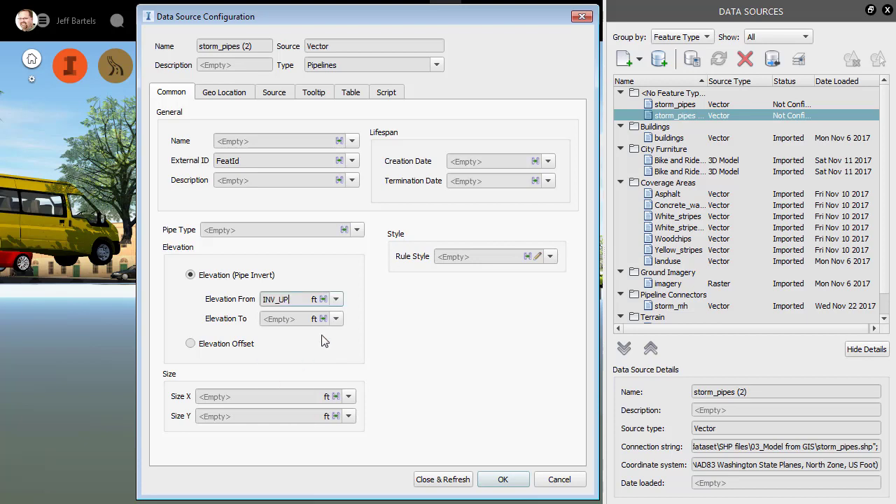
pyautogui.click(336, 318)
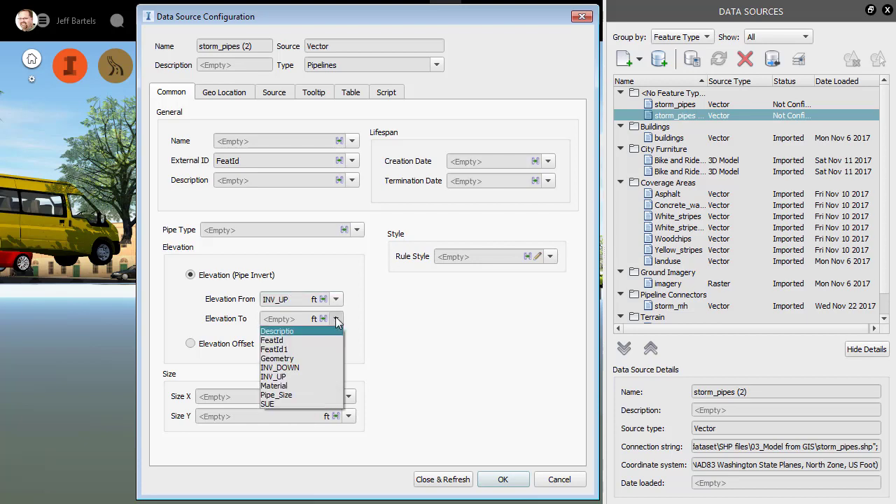
pyautogui.click(314, 368)
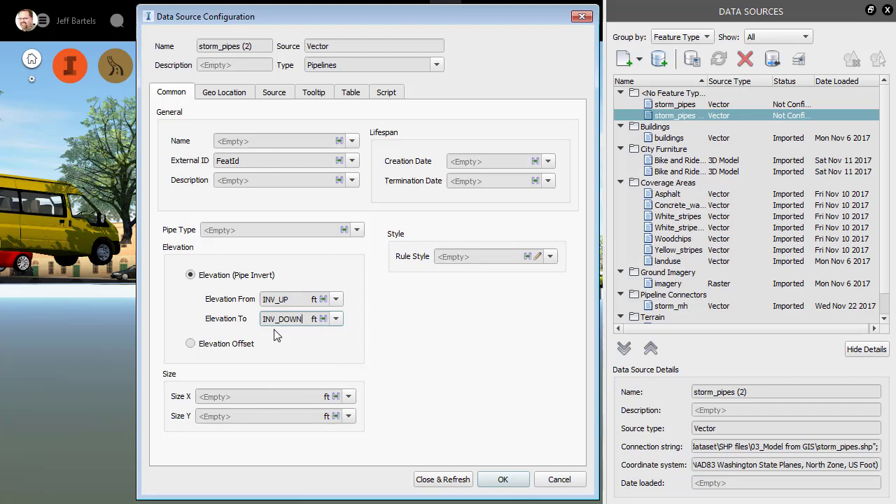
# - Map Size X and Size Y to Pipe_Size, Description to Descriptio, and Name to SUE
pyautogui.click(349, 396)
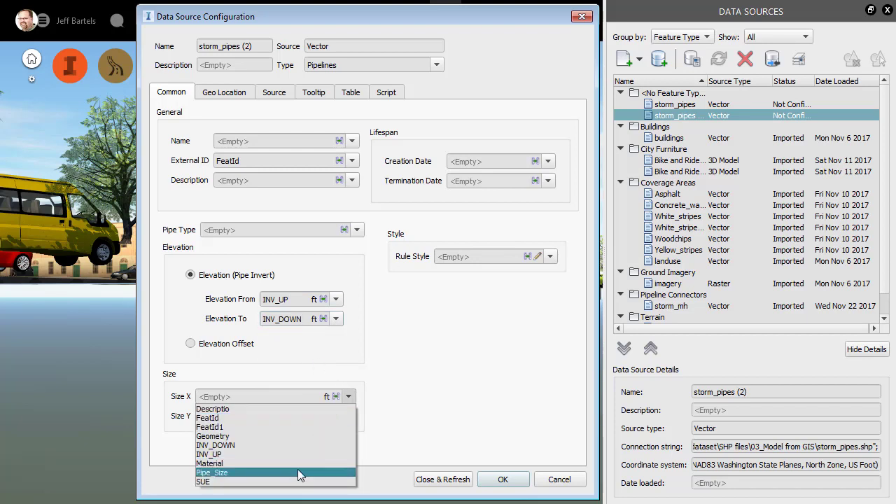
pyautogui.click(298, 469)
pyautogui.click(348, 415)
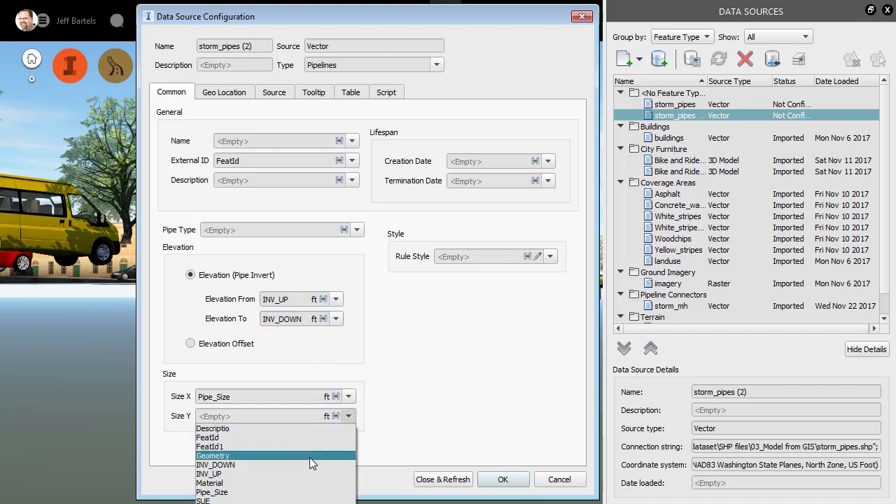
pyautogui.click(301, 492)
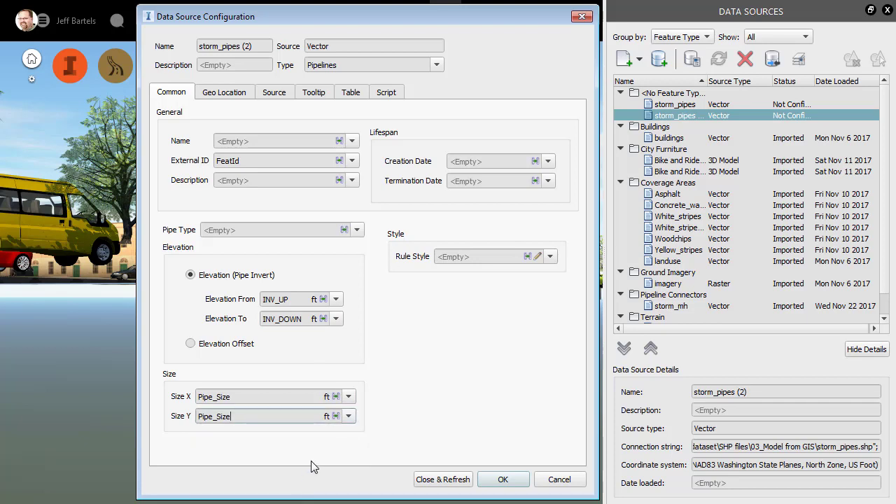
pyautogui.click(352, 180)
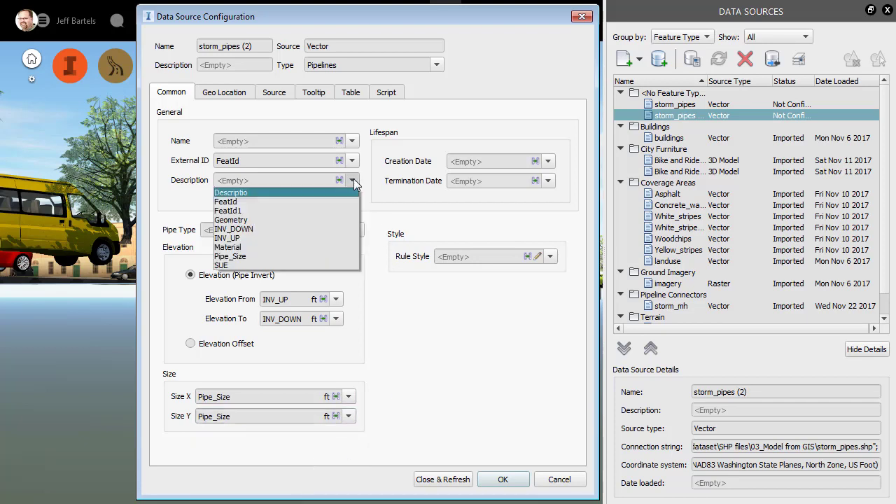
pyautogui.click(319, 191)
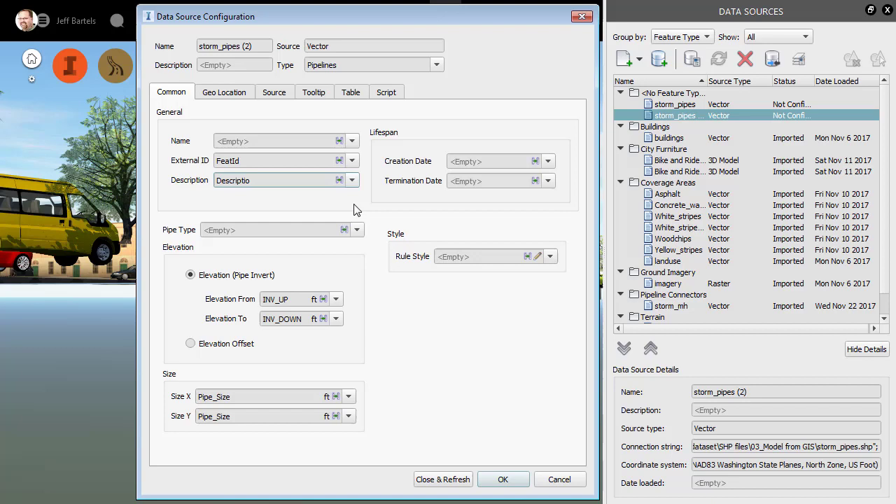
pyautogui.click(353, 142)
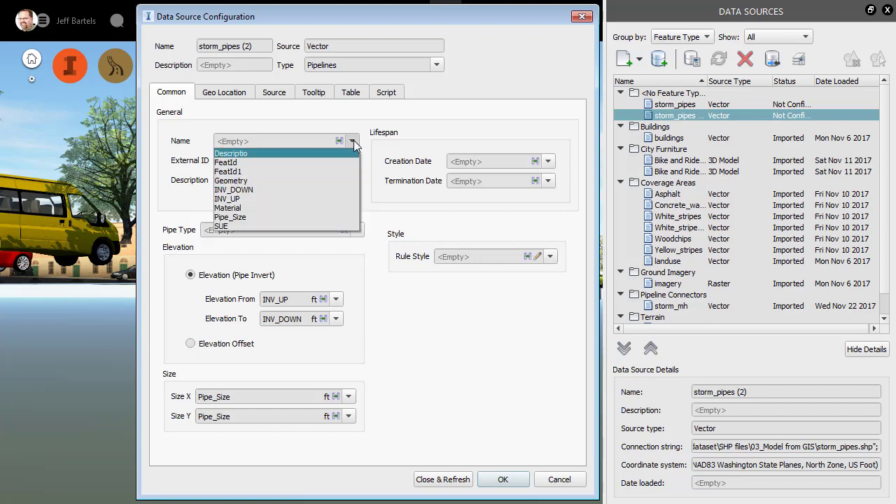
pyautogui.click(296, 226)
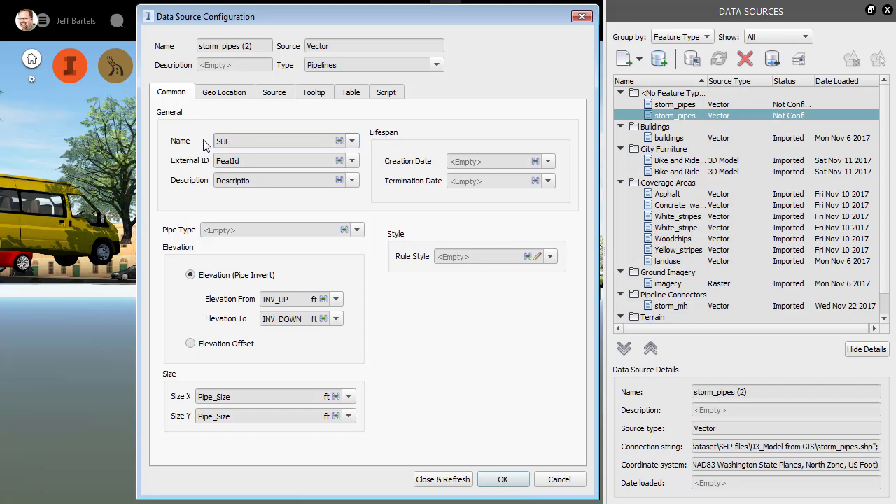
# - Style storm_pipes (2) as Concrete Pipe and import the pipes into the model
pyautogui.click(537, 257)
pyautogui.click(338, 166)
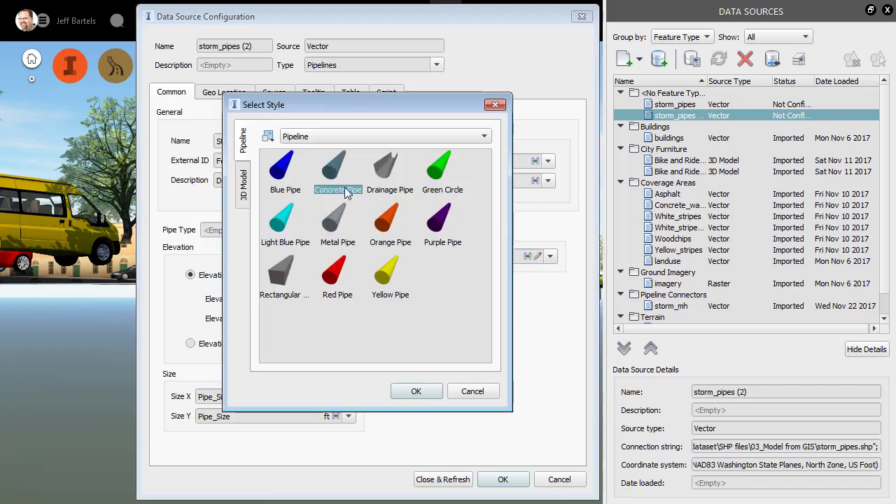
pyautogui.click(417, 389)
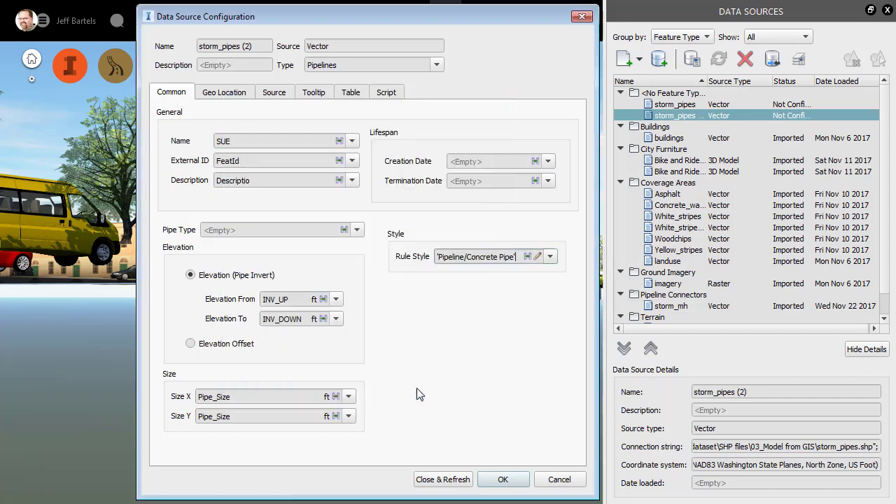
pyautogui.click(435, 480)
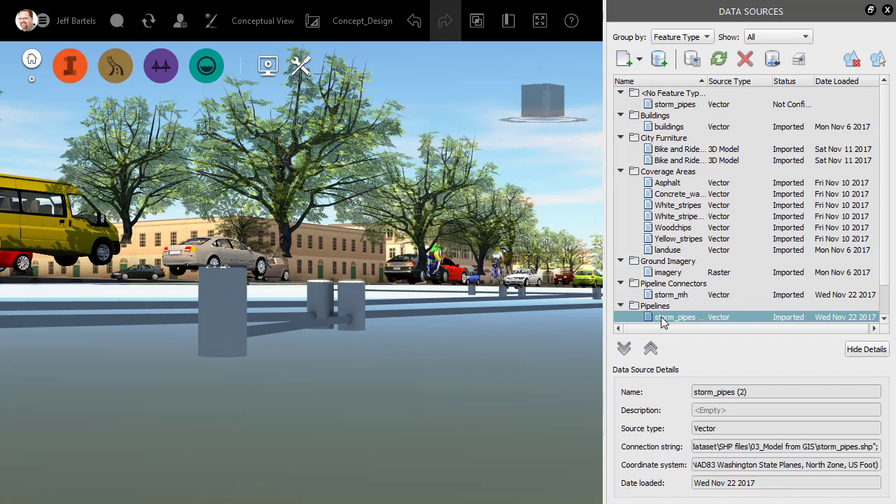
# - Set the storm_pipes (2) HTML tooltip to the DESCRIPTION property and refresh the model
pyautogui.click(314, 94)
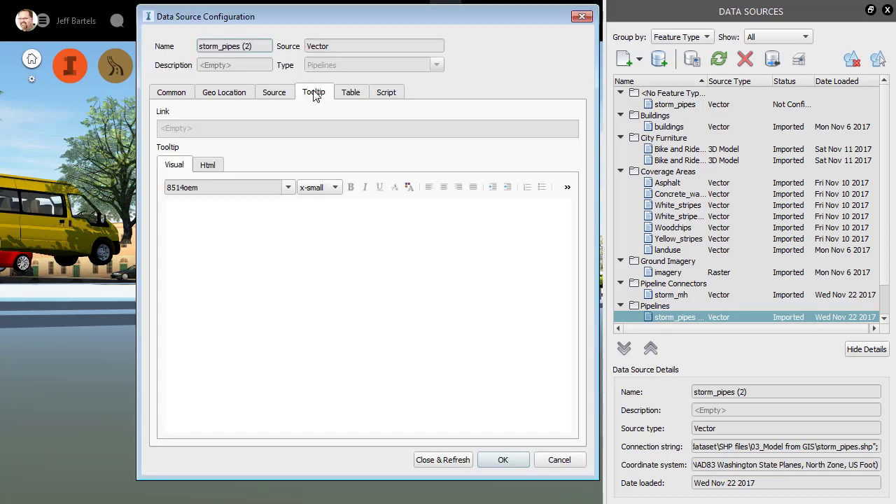
pyautogui.click(208, 165)
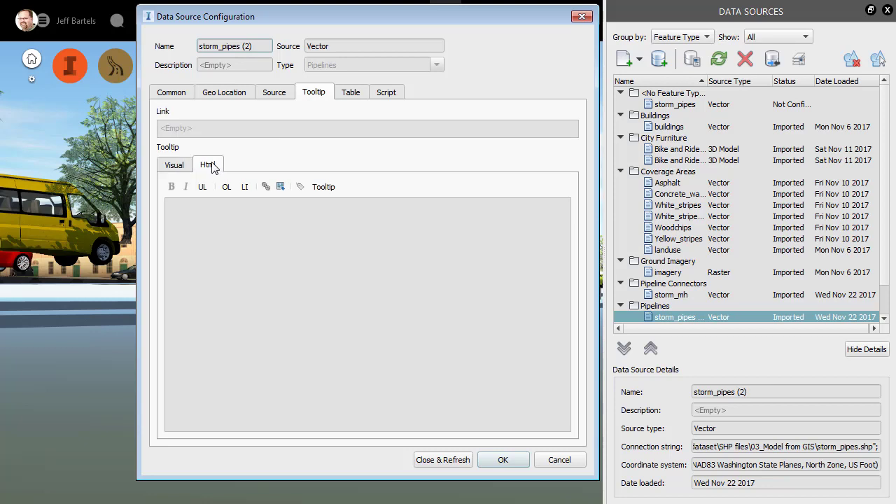
pyautogui.click(179, 210)
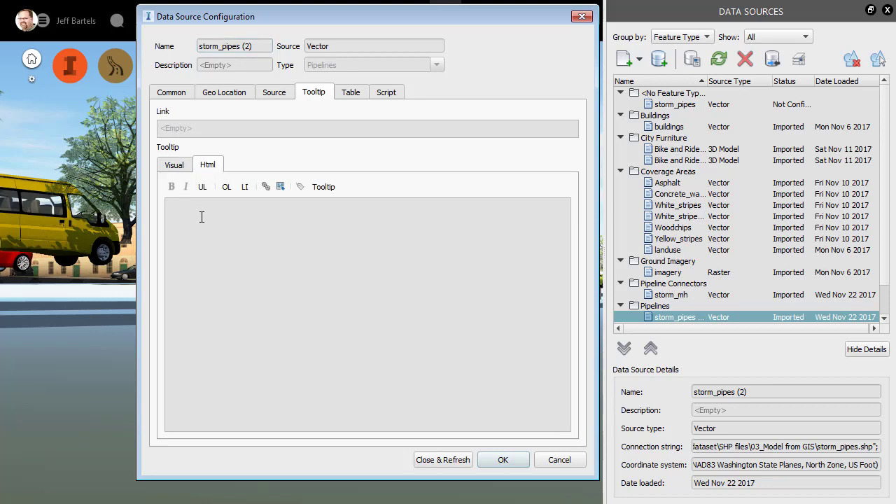
pyautogui.click(300, 187)
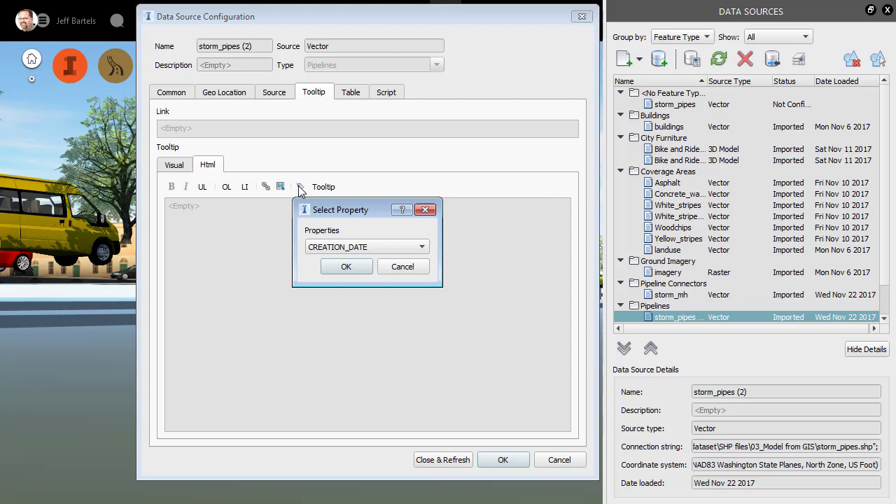
pyautogui.click(316, 248)
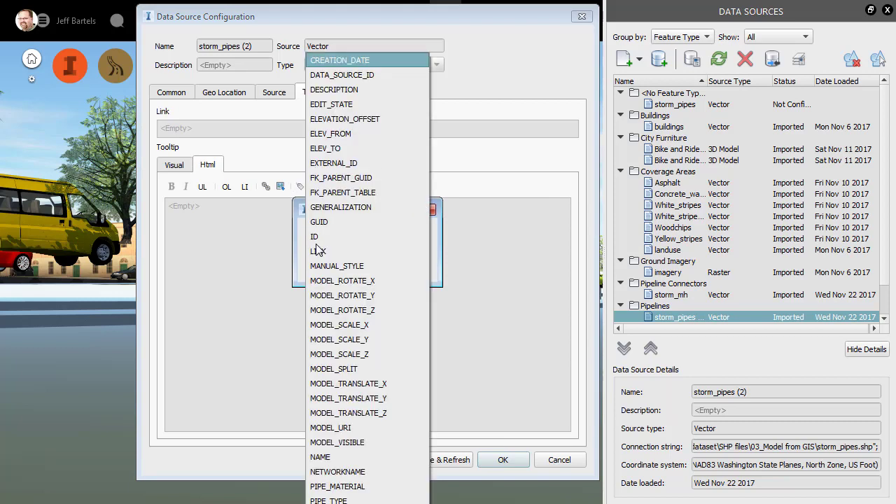
pyautogui.click(327, 91)
pyautogui.click(346, 267)
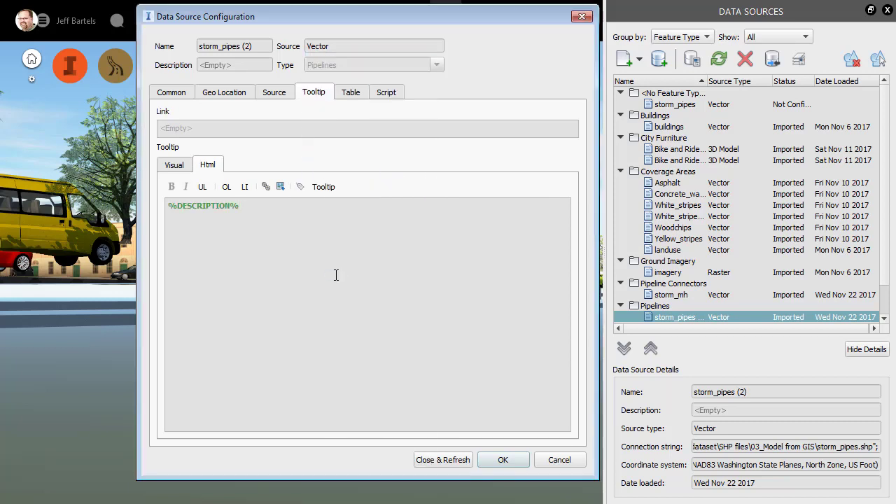
pyautogui.click(434, 461)
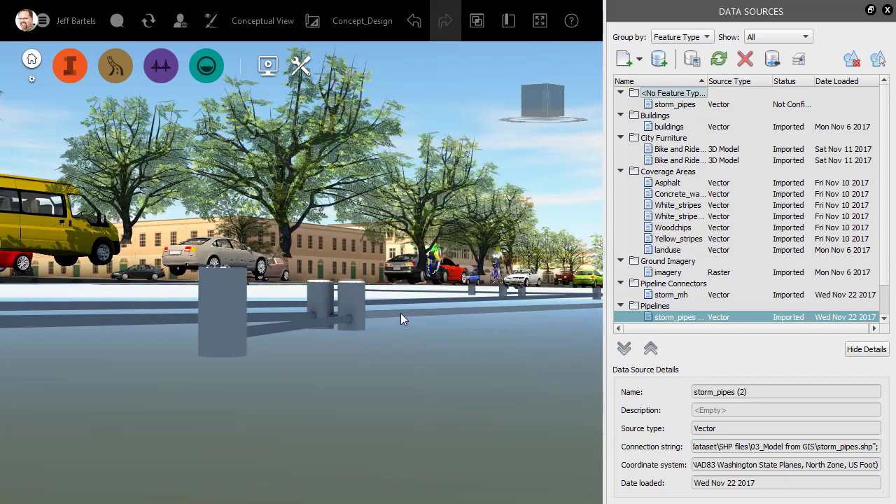
pyautogui.moveTo(400, 313)
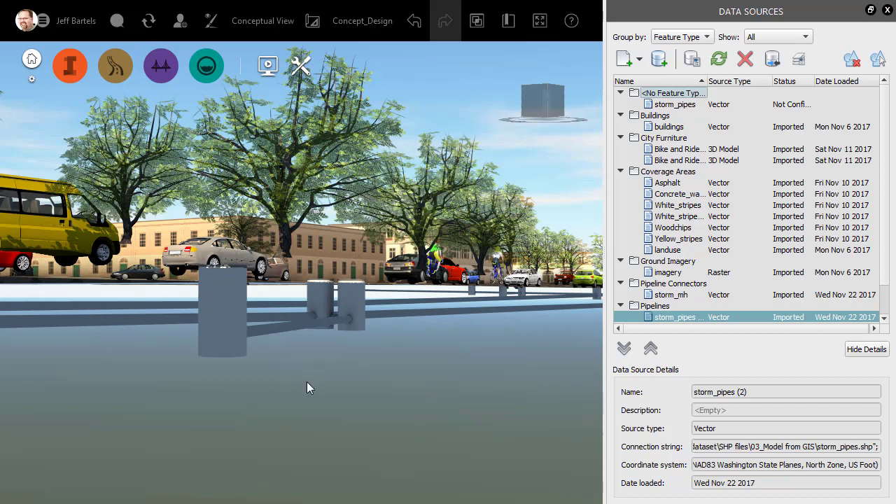
# - Reopen storm_pipes (2) and copy the existing %DESCRIPTION% tooltip text
pyautogui.doubleClick(662, 317)
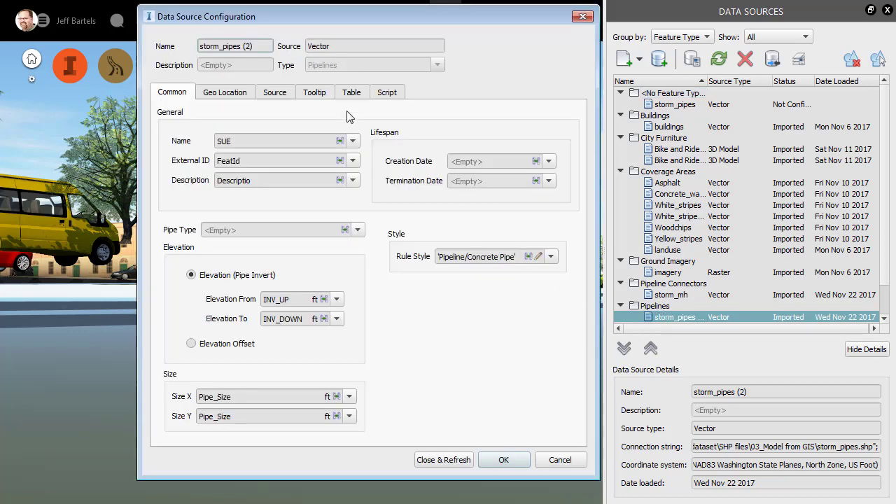
pyautogui.click(320, 93)
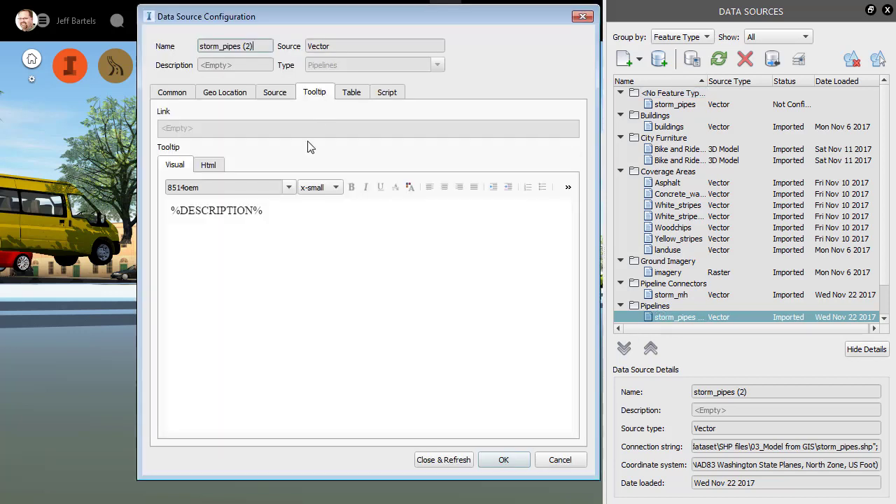
pyautogui.click(259, 210)
pyautogui.moveTo(258, 211); pyautogui.dragTo(169, 211)
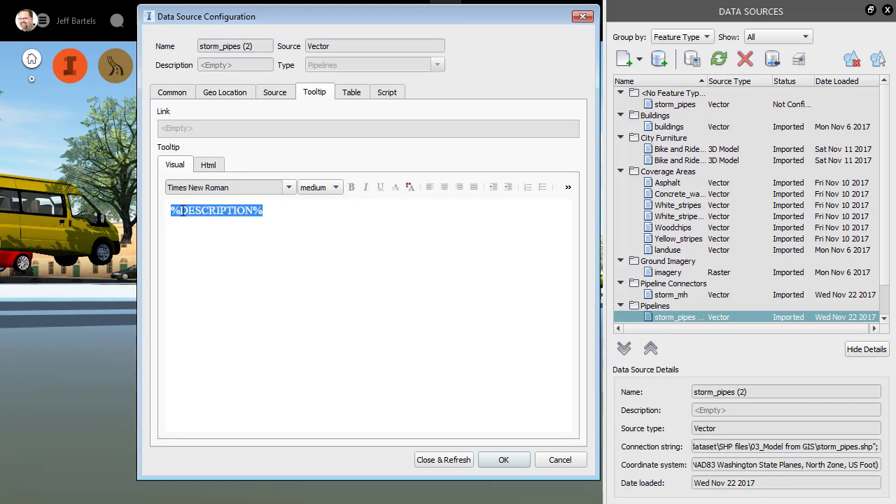
pyautogui.rightClick(181, 211)
pyautogui.click(203, 217)
# - Paste %DESCRIPTION% into the HTML tooltip source followed by '<br>' and 'SUE ='
pyautogui.click(208, 168)
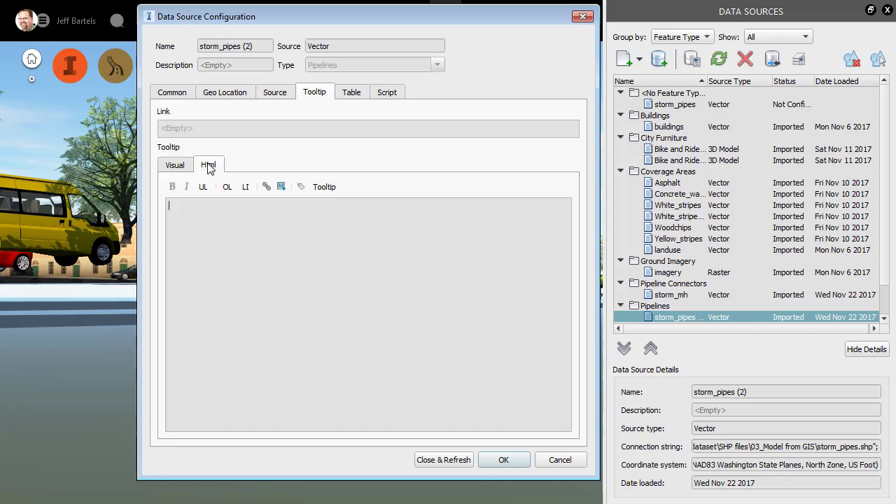
pyautogui.click(172, 211)
pyautogui.rightClick(172, 208)
pyautogui.click(197, 273)
pyautogui.write('<br')
pyautogui.write('>')
pyautogui.write('SUE')
pyautogui.write(' =')
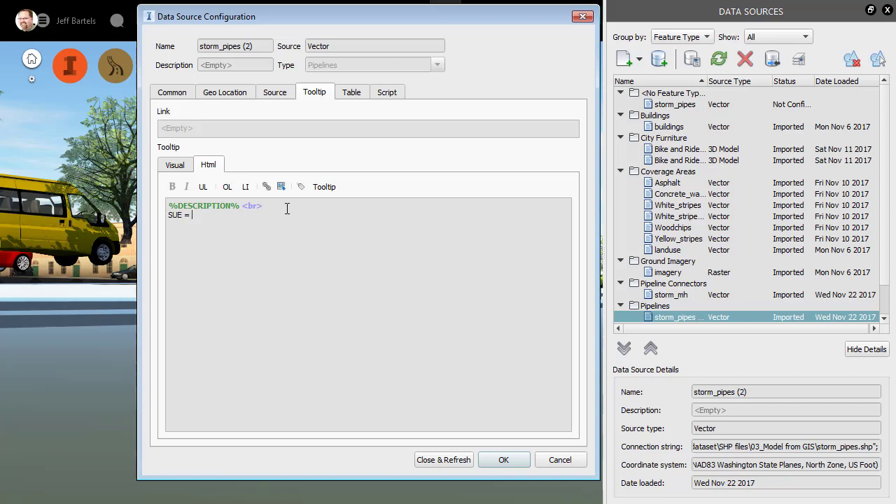
# - Insert the NAME property after 'SUE =' in the tooltip
pyautogui.click(300, 187)
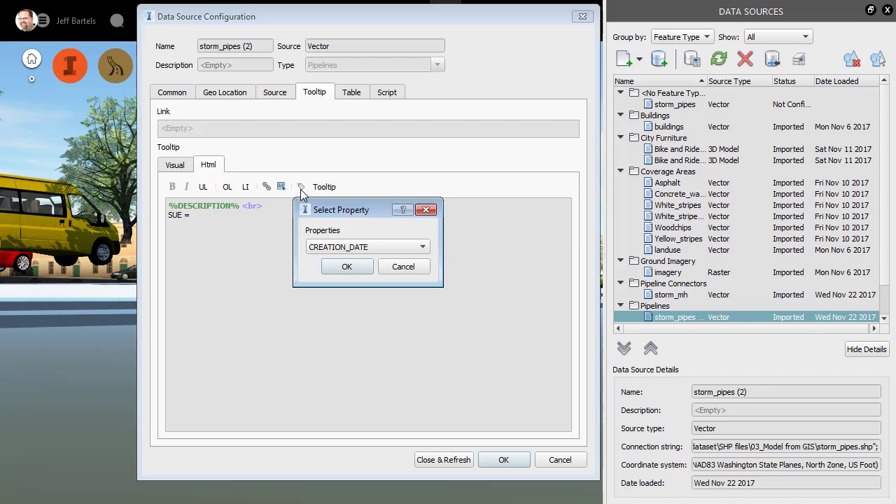
pyautogui.click(317, 251)
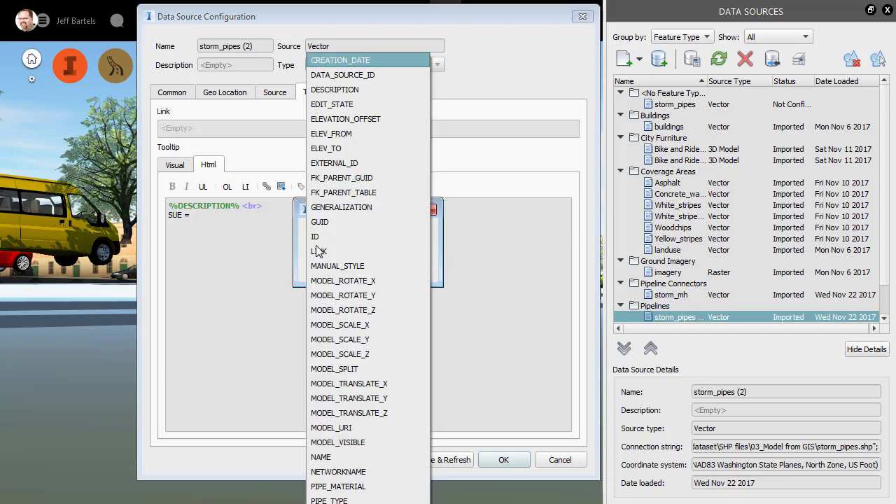
pyautogui.click(321, 457)
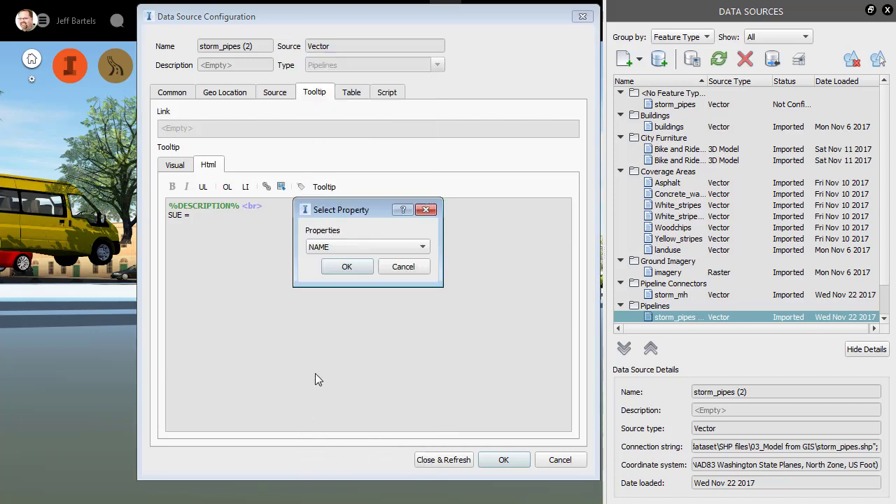
pyautogui.click(341, 268)
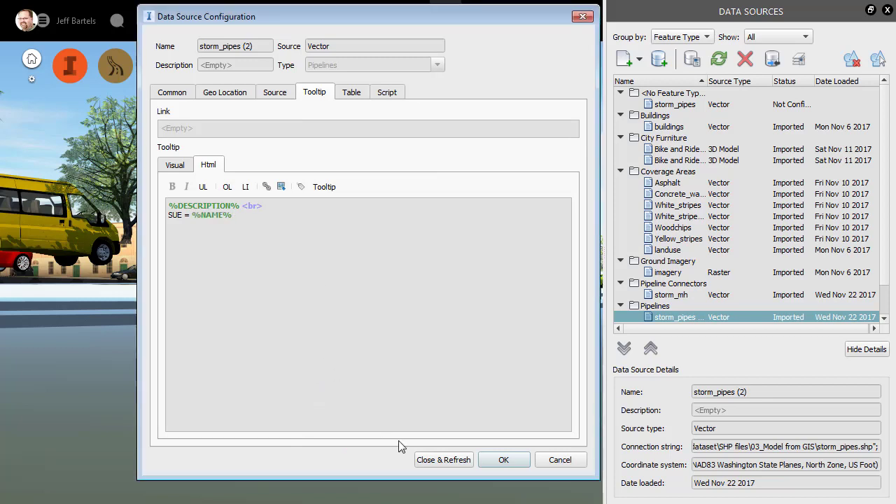
# - Apply the two-line tooltip and confirm pipes show 'Storm Sewer' with their SUE value
pyautogui.click(443, 459)
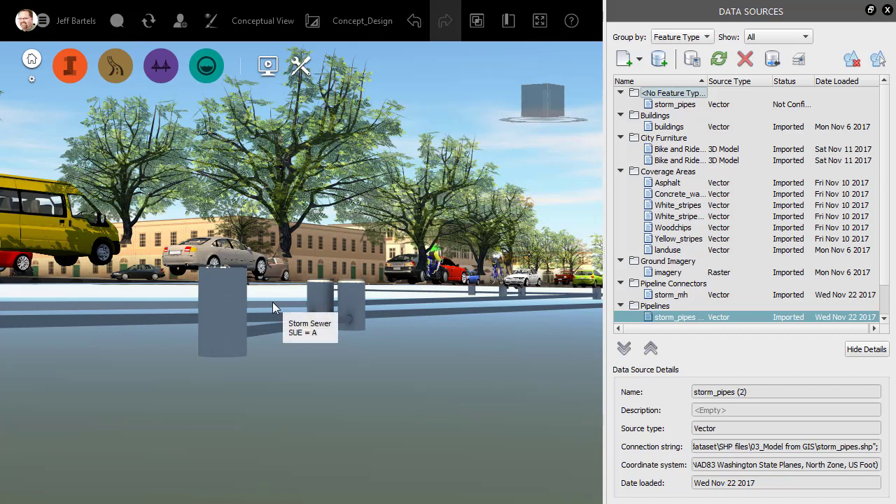
pyautogui.moveTo(144, 316)
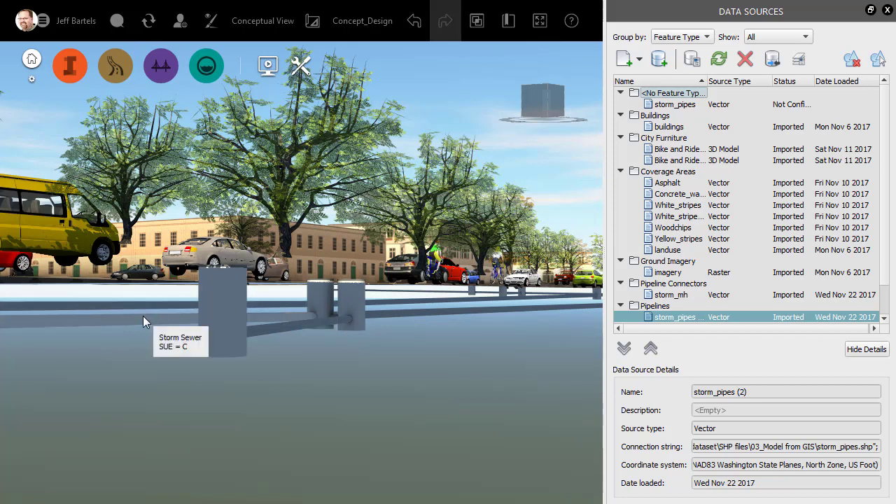